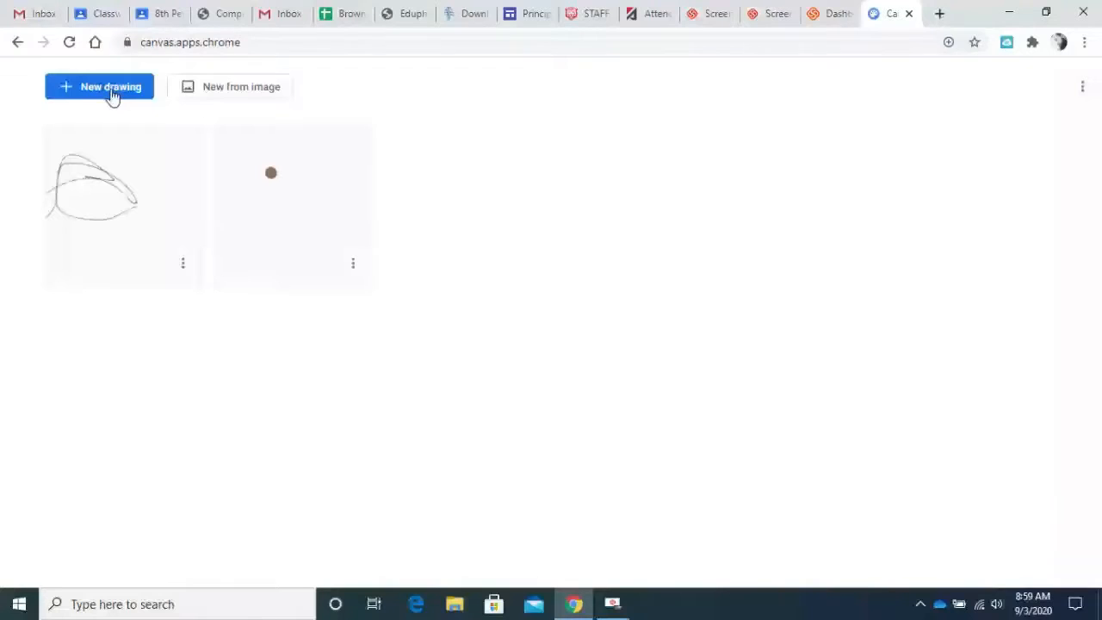
Start a new blank drawing and choose the Marker with a greatly increased brush size.
{"action": "left_click", "coordinate": [110, 90]}
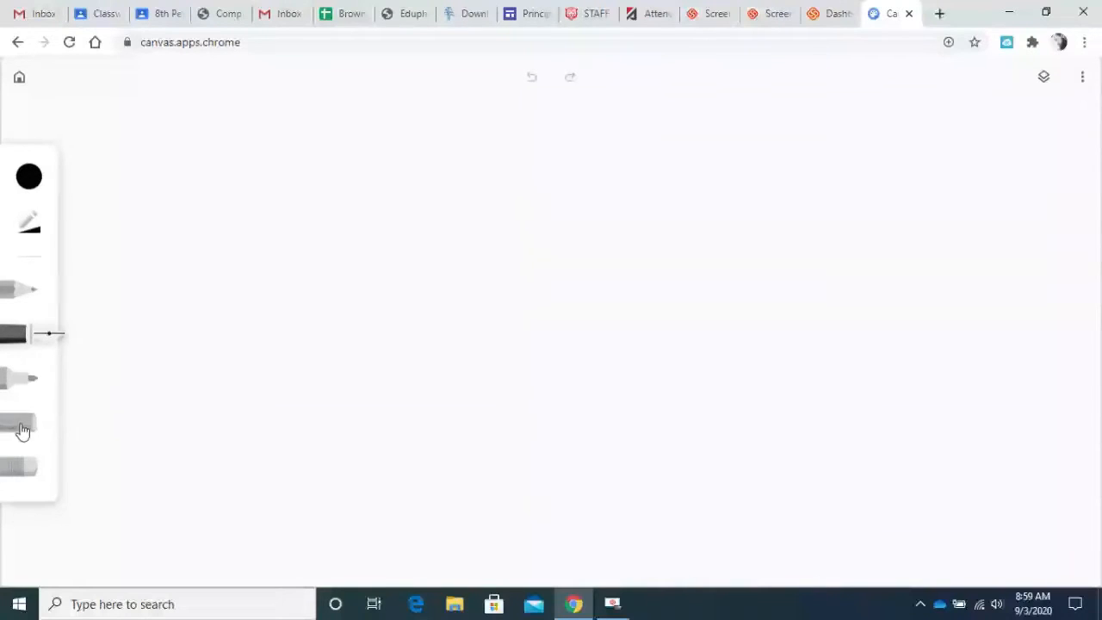
{"action": "left_click", "coordinate": [20, 380]}
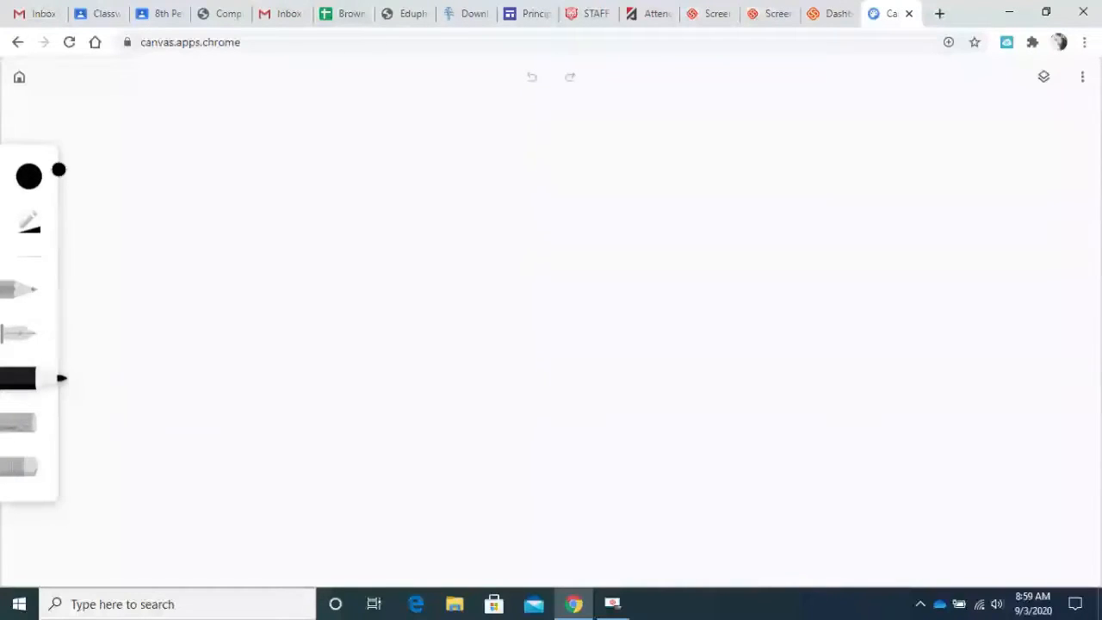
{"action": "left_click", "coordinate": [29, 223]}
{"action": "left_click_drag", "start_coordinate": [173, 203], "coordinate": [250, 203]}
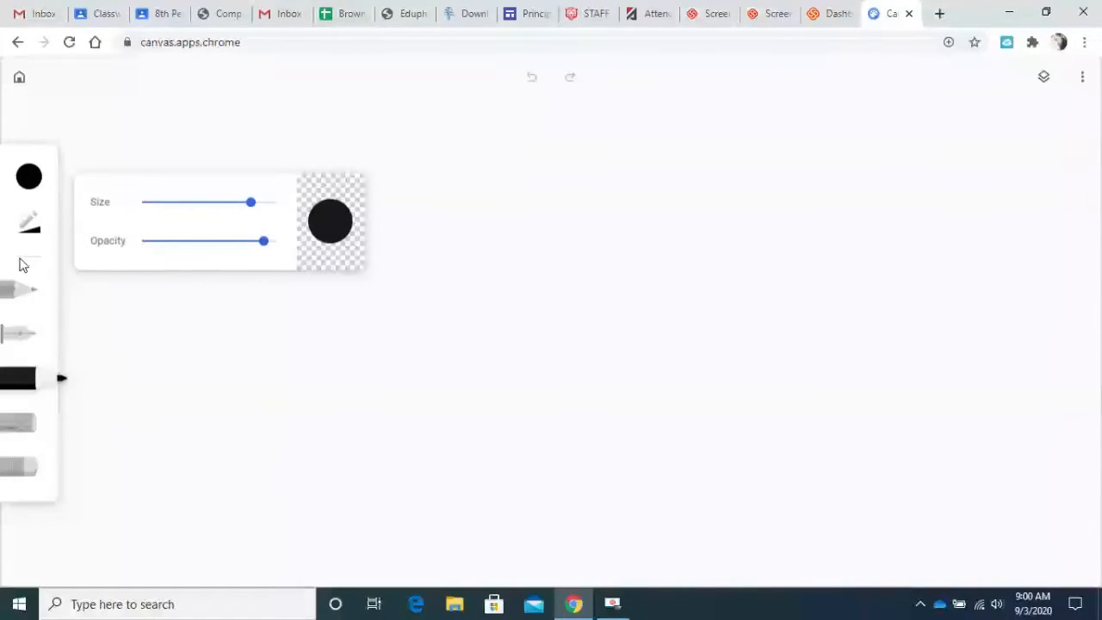
Paint rolling hills filling the lower half of the canvas with the Marker in the palette's darkest green at maximum size.
{"action": "left_click", "coordinate": [33, 182]}
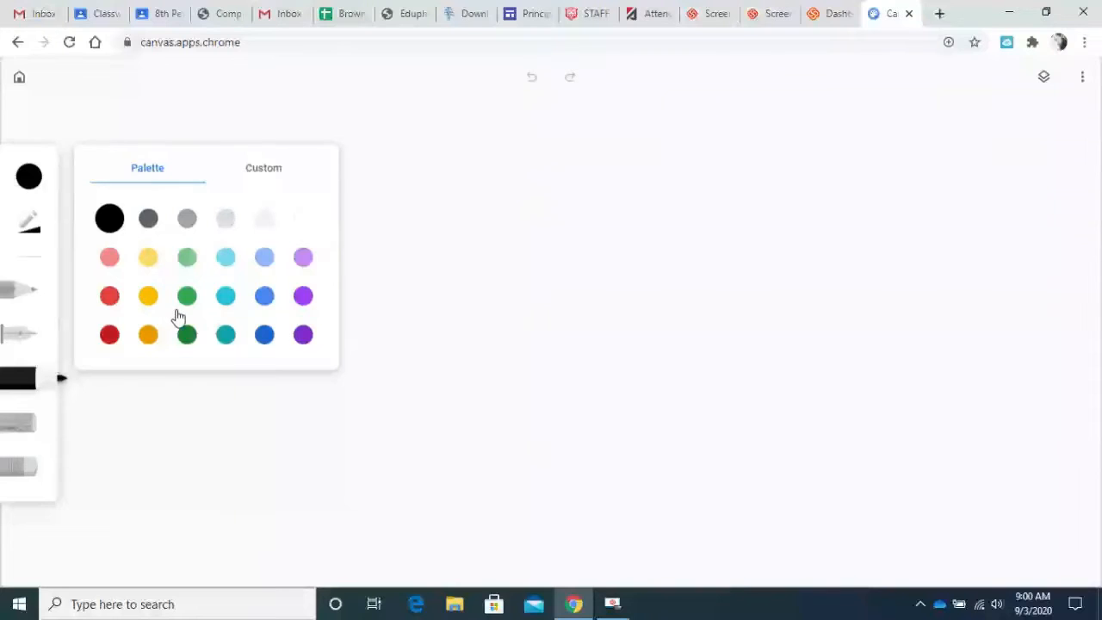
{"action": "left_click", "coordinate": [186, 333]}
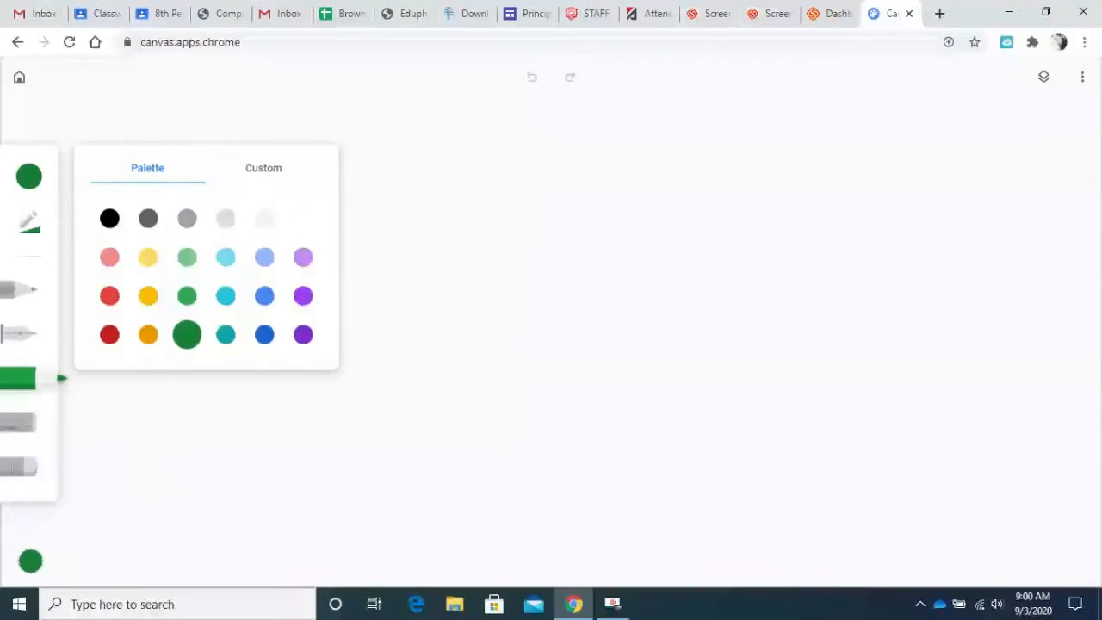
{"action": "left_click", "coordinate": [28, 226]}
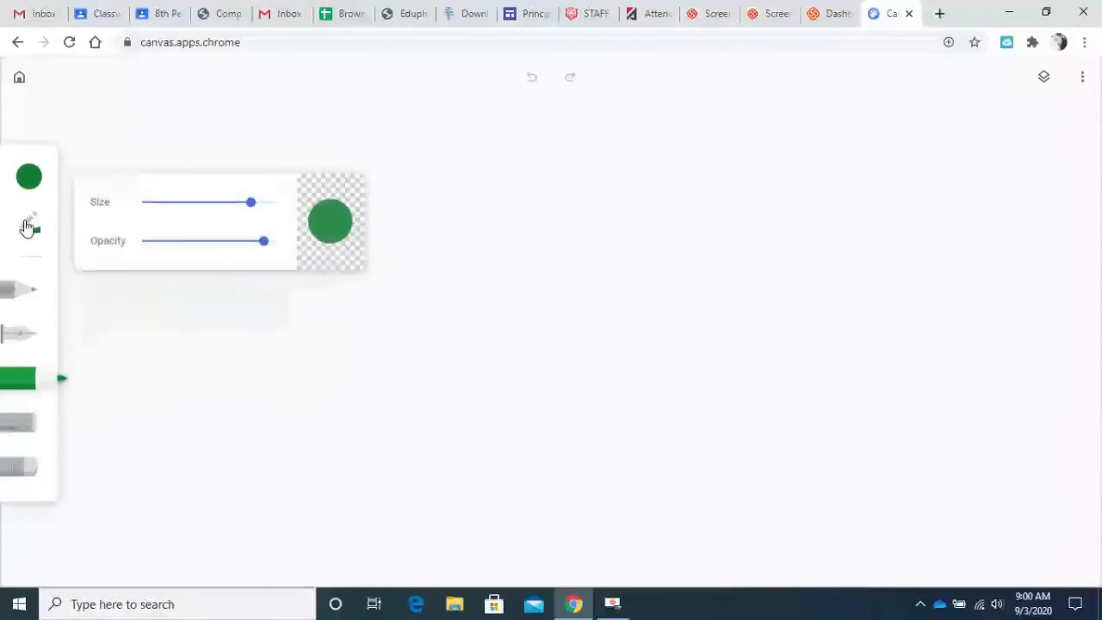
{"action": "left_click_drag", "start_coordinate": [250, 203], "coordinate": [277, 203]}
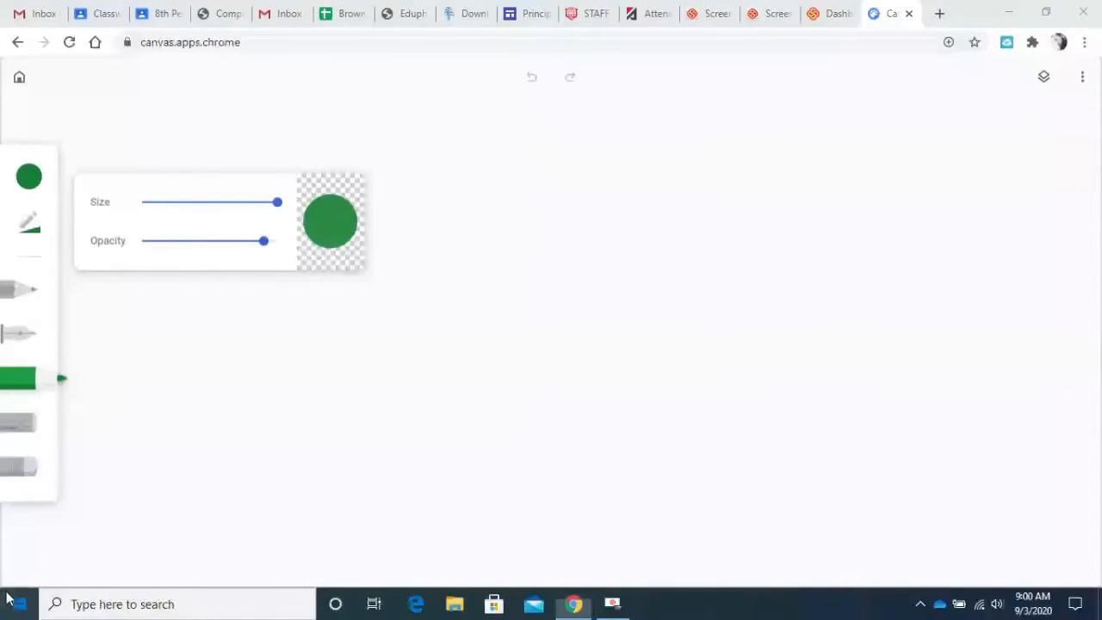
{"action": "left_click", "coordinate": [12, 602]}
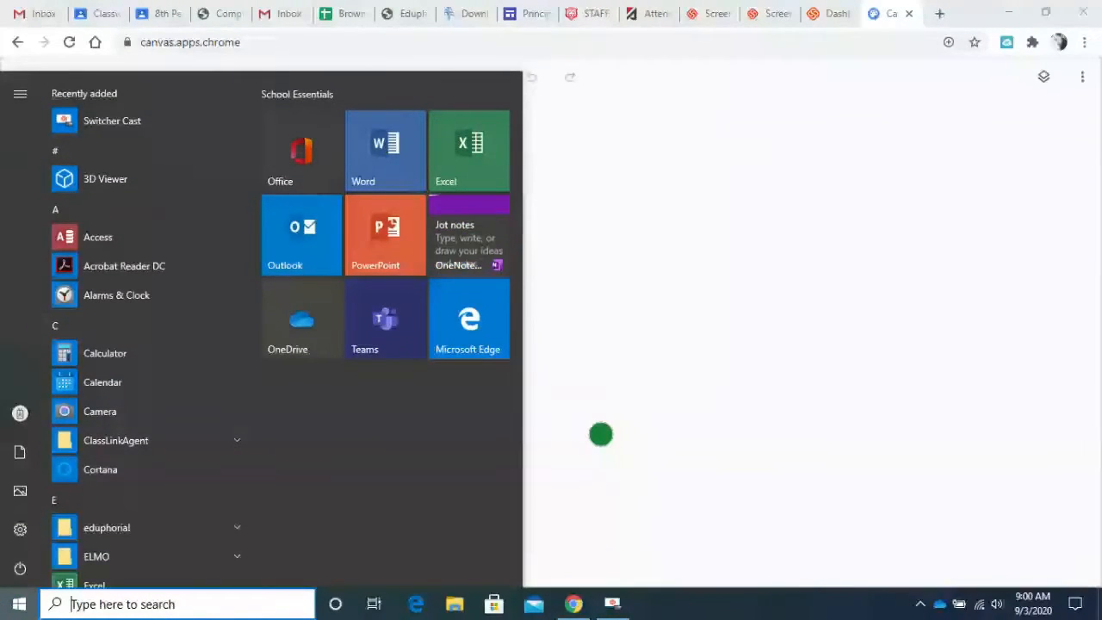
{"action": "left_click", "coordinate": [600, 435]}
{"action": "mouse_move", "coordinate": [12, 545]}
{"action": "left_mouse_down"}
{"action": "mouse_move", "coordinate": [7, 499]}
{"action": "mouse_move", "coordinate": [23, 378]}
{"action": "mouse_move", "coordinate": [199, 395]}
{"action": "mouse_move", "coordinate": [580, 365]}
{"action": "mouse_move", "coordinate": [709, 370]}
{"action": "mouse_move", "coordinate": [1095, 351]}
{"action": "mouse_move", "coordinate": [1082, 446]}
{"action": "mouse_move", "coordinate": [1092, 524]}
{"action": "mouse_move", "coordinate": [1072, 587]}
{"action": "mouse_move", "coordinate": [736, 605]}
{"action": "mouse_move", "coordinate": [3, 611]}
{"action": "mouse_move", "coordinate": [47, 481]}
{"action": "mouse_move", "coordinate": [44, 435]}
{"action": "mouse_move", "coordinate": [72, 575]}
{"action": "mouse_move", "coordinate": [52, 578]}
{"action": "mouse_move", "coordinate": [34, 568]}
{"action": "mouse_move", "coordinate": [332, 554]}
{"action": "mouse_move", "coordinate": [458, 588]}
{"action": "mouse_move", "coordinate": [131, 598]}
{"action": "mouse_move", "coordinate": [174, 581]}
{"action": "mouse_move", "coordinate": [766, 593]}
{"action": "mouse_move", "coordinate": [1033, 580]}
{"action": "mouse_move", "coordinate": [1066, 421]}
{"action": "mouse_move", "coordinate": [1051, 377]}
{"action": "mouse_move", "coordinate": [909, 404]}
{"action": "mouse_move", "coordinate": [776, 364]}
{"action": "mouse_move", "coordinate": [884, 382]}
{"action": "mouse_move", "coordinate": [976, 377]}
{"action": "mouse_move", "coordinate": [675, 397]}
{"action": "mouse_move", "coordinate": [402, 373]}
{"action": "mouse_move", "coordinate": [46, 411]}
{"action": "mouse_move", "coordinate": [83, 542]}
{"action": "mouse_move", "coordinate": [309, 525]}
{"action": "mouse_move", "coordinate": [643, 585]}
{"action": "mouse_move", "coordinate": [900, 532]}
{"action": "mouse_move", "coordinate": [1036, 562]}
{"action": "mouse_move", "coordinate": [814, 568]}
{"action": "mouse_move", "coordinate": [1056, 465]}
{"action": "mouse_move", "coordinate": [1018, 423]}
{"action": "mouse_move", "coordinate": [1008, 497]}
{"action": "mouse_move", "coordinate": [1024, 464]}
{"action": "mouse_move", "coordinate": [1016, 532]}
{"action": "mouse_move", "coordinate": [973, 439]}
{"action": "mouse_move", "coordinate": [760, 384]}
{"action": "mouse_move", "coordinate": [823, 419]}
{"action": "mouse_move", "coordinate": [561, 474]}
{"action": "mouse_move", "coordinate": [656, 429]}
{"action": "mouse_move", "coordinate": [531, 391]}
{"action": "mouse_move", "coordinate": [229, 422]}
{"action": "mouse_move", "coordinate": [74, 420]}
{"action": "mouse_move", "coordinate": [109, 502]}
{"action": "mouse_move", "coordinate": [118, 445]}
{"action": "mouse_move", "coordinate": [140, 509]}
{"action": "mouse_move", "coordinate": [158, 482]}
{"action": "mouse_move", "coordinate": [691, 539]}
{"action": "mouse_move", "coordinate": [694, 501]}
{"action": "mouse_move", "coordinate": [192, 490]}
{"action": "mouse_move", "coordinate": [160, 460]}
{"action": "mouse_move", "coordinate": [499, 467]}
{"action": "mouse_move", "coordinate": [589, 448]}
{"action": "mouse_move", "coordinate": [826, 457]}
{"action": "mouse_move", "coordinate": [865, 422]}
{"action": "mouse_move", "coordinate": [797, 452]}
{"action": "mouse_move", "coordinate": [676, 437]}
{"action": "left_mouse_up"}
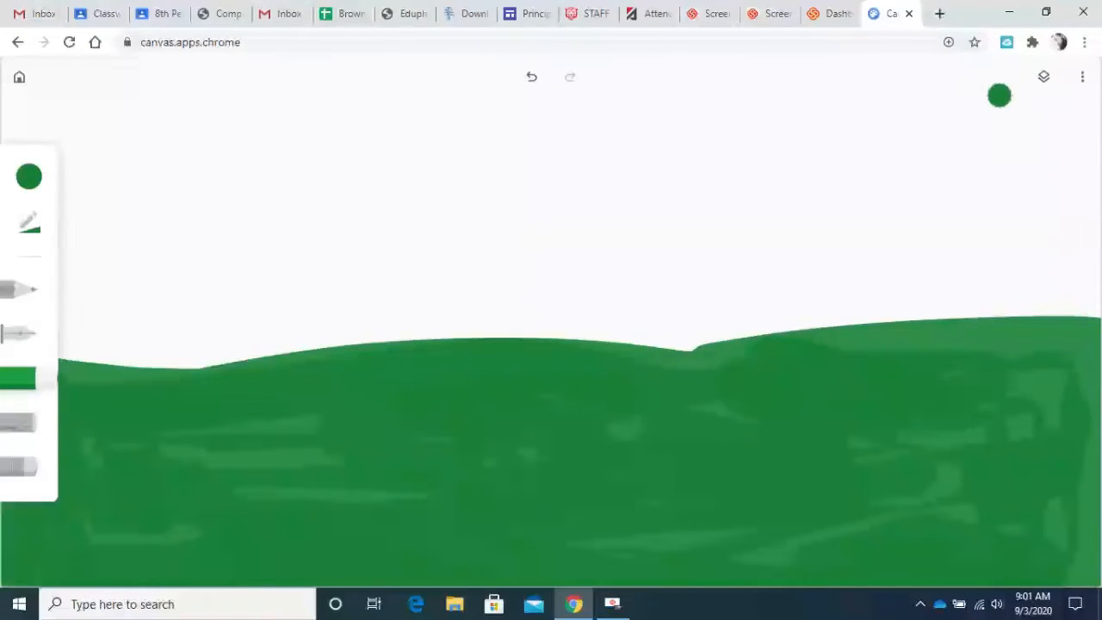
Add a new layer above the hills and set the drawing colour to the custom dark brown #6a4300.
{"action": "left_click", "coordinate": [1044, 79]}
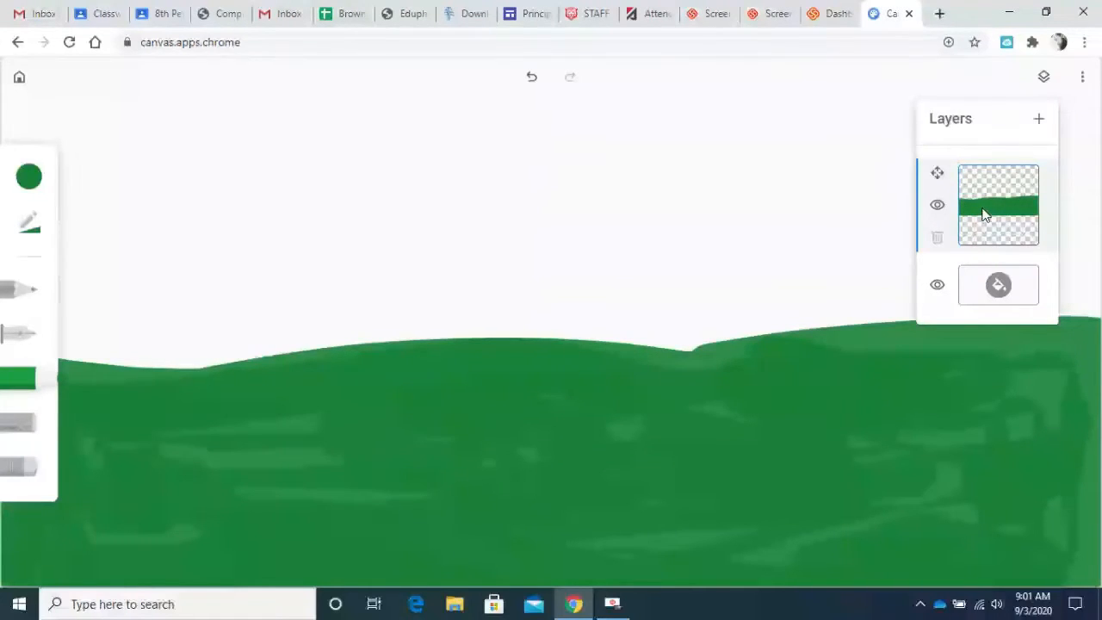
{"action": "left_click", "coordinate": [1038, 127]}
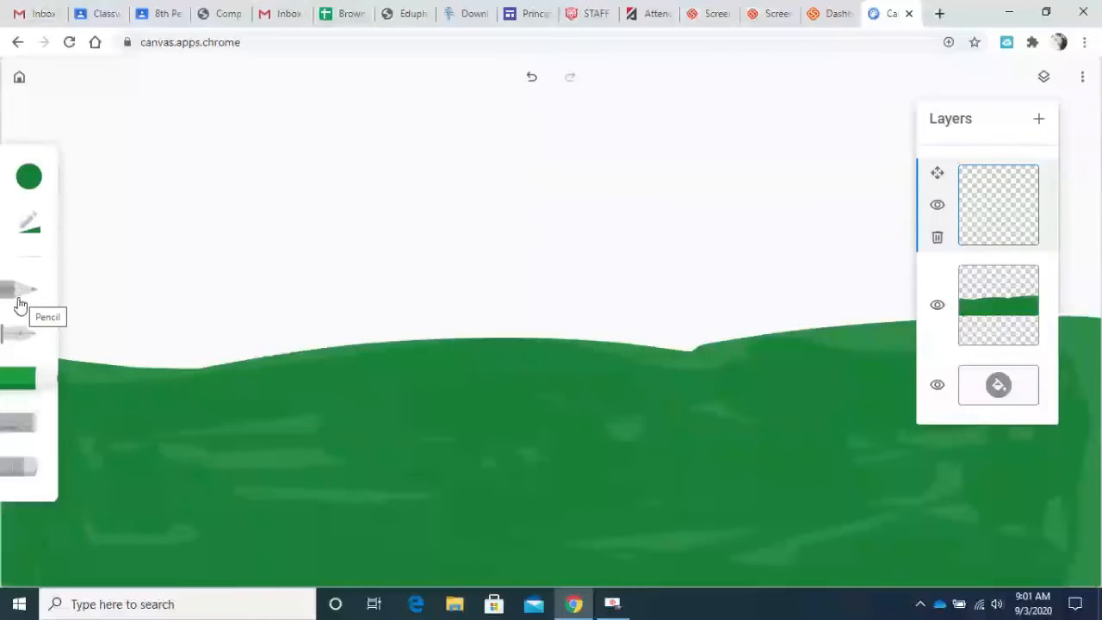
{"action": "left_click", "coordinate": [30, 179]}
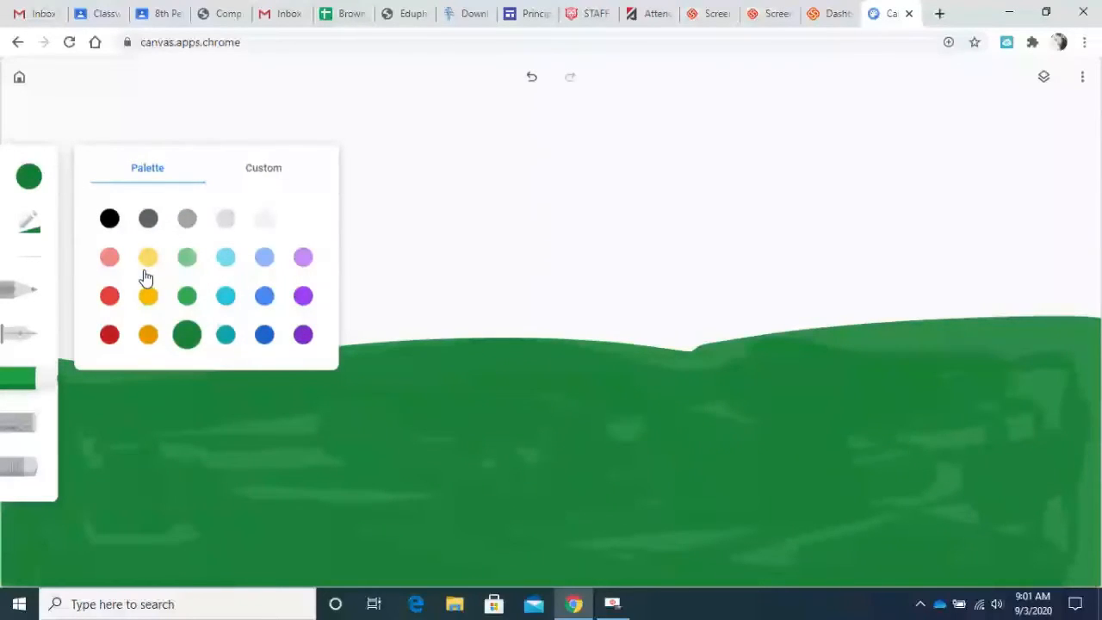
{"action": "left_click", "coordinate": [148, 343]}
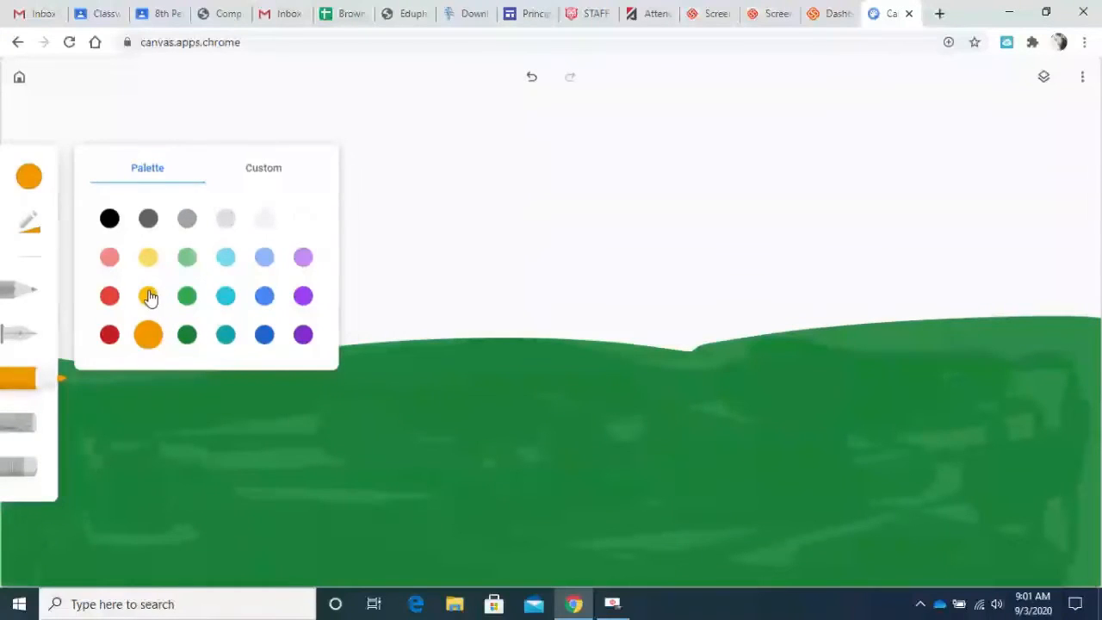
{"action": "left_click", "coordinate": [263, 178]}
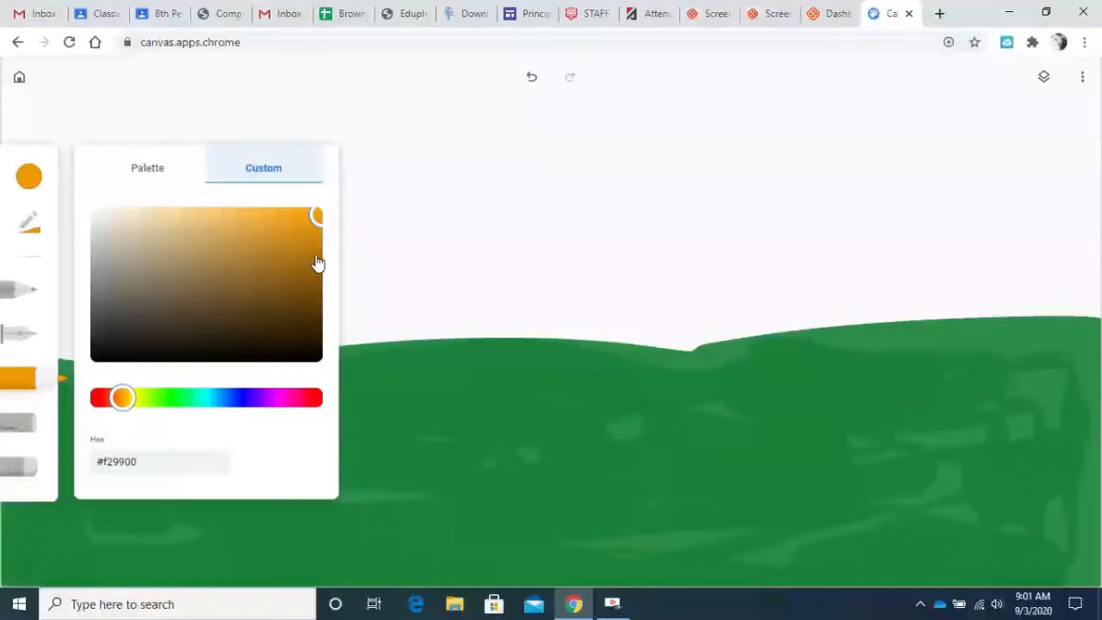
{"action": "left_click_drag", "start_coordinate": [320, 266], "coordinate": [320, 299]}
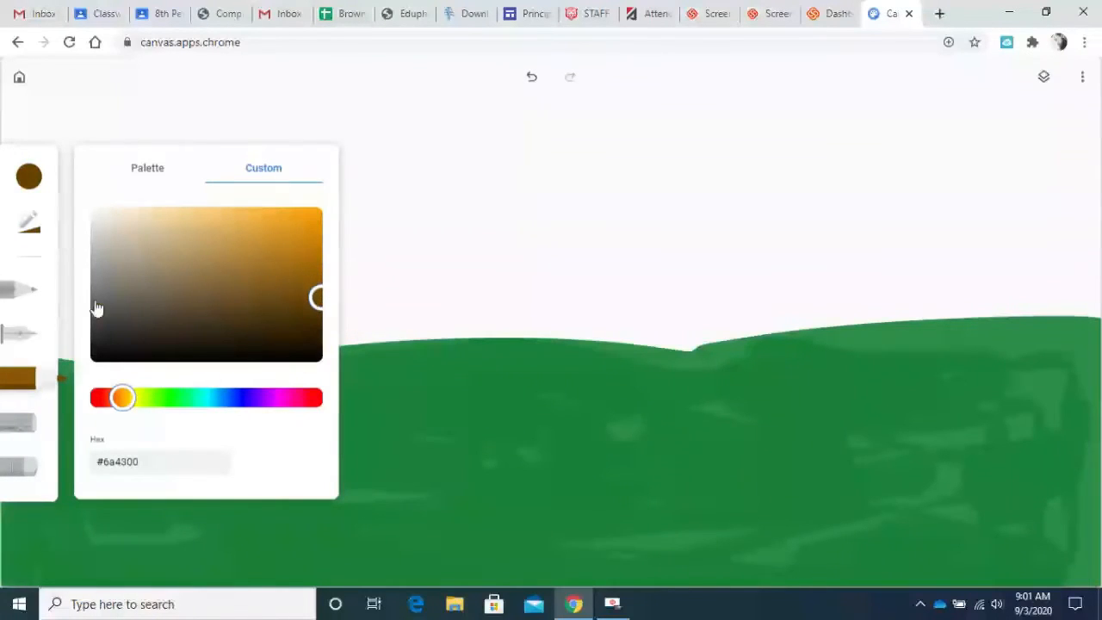
Outline both sides of a flared tree trunk with the Pen on the new layer, right of the canvas centre.
{"action": "left_click", "coordinate": [19, 343]}
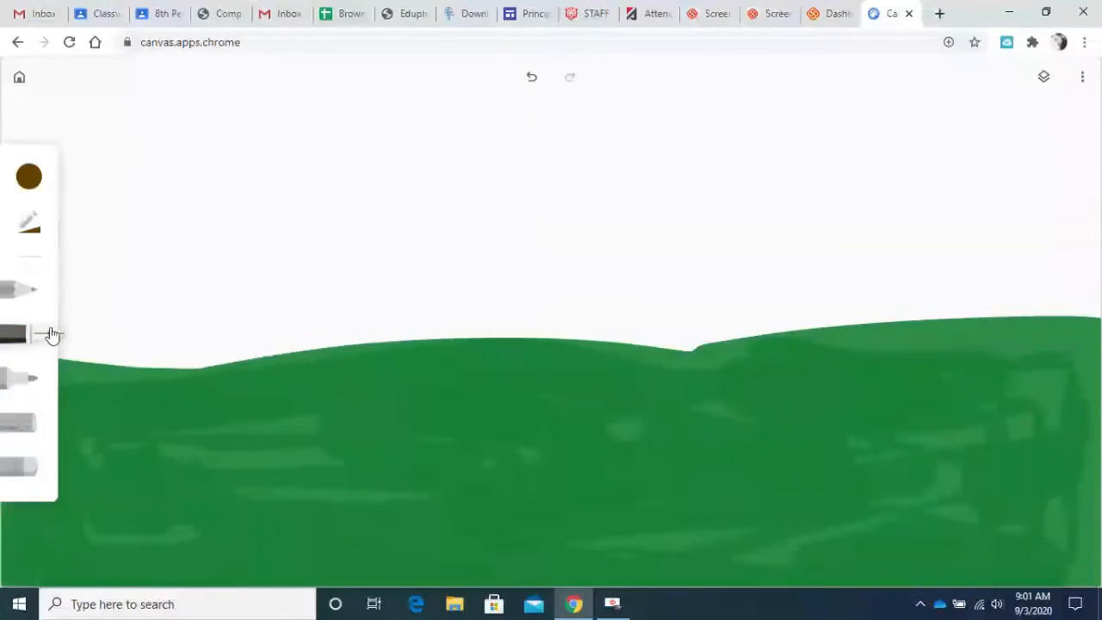
{"action": "left_click", "coordinate": [1044, 81]}
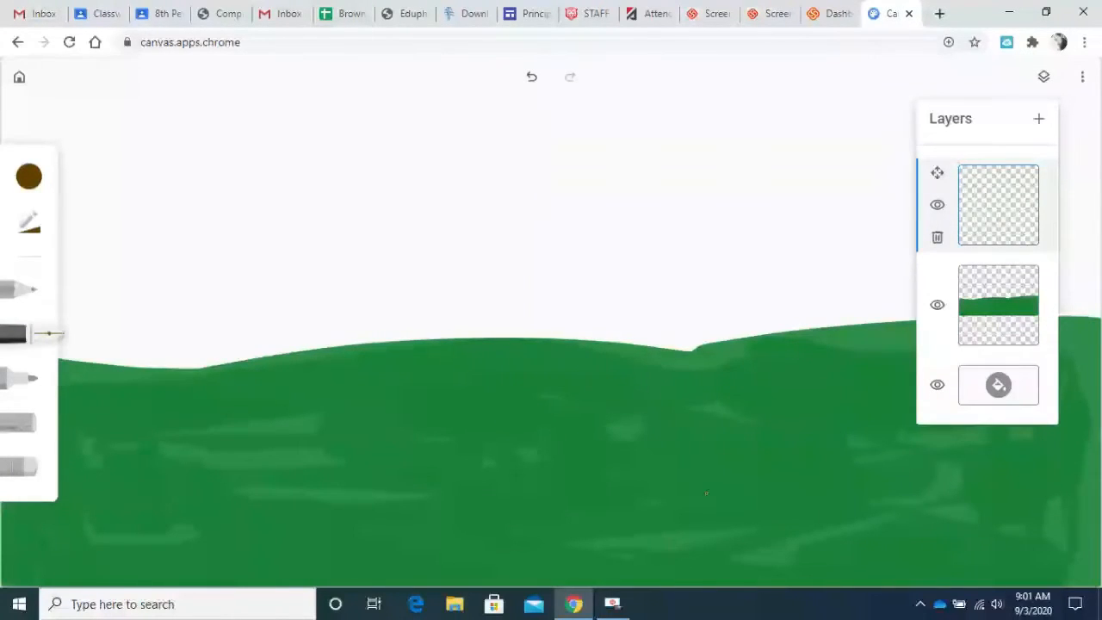
{"action": "left_click_drag", "start_coordinate": [706, 492], "coordinate": [751, 394]}
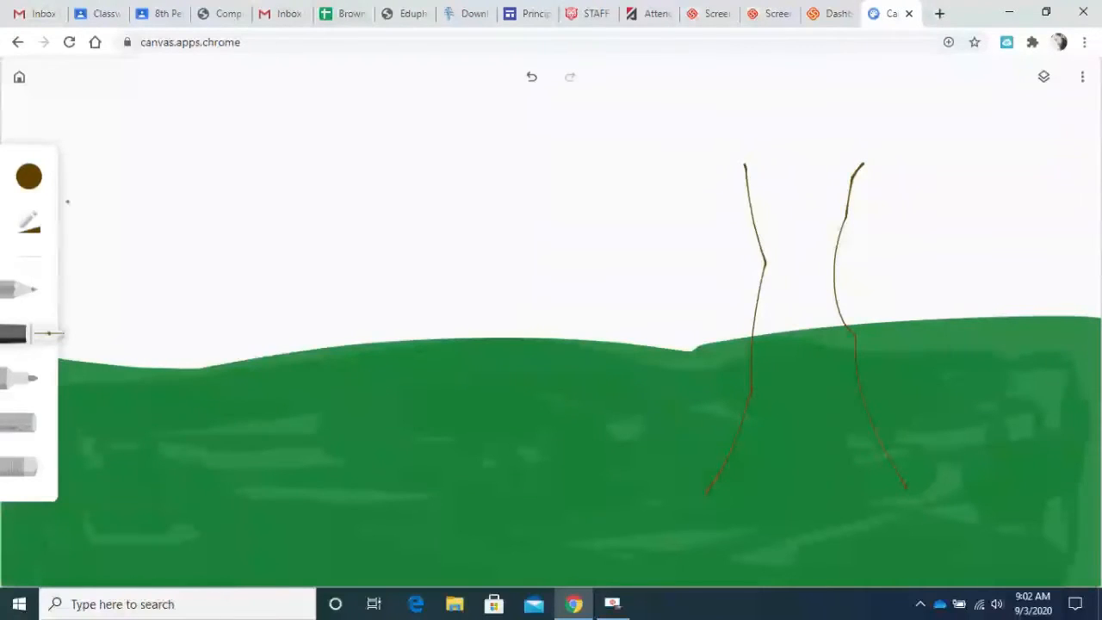
Fill the trunk outline with solid brown using the Marker.
{"action": "left_click", "coordinate": [20, 222]}
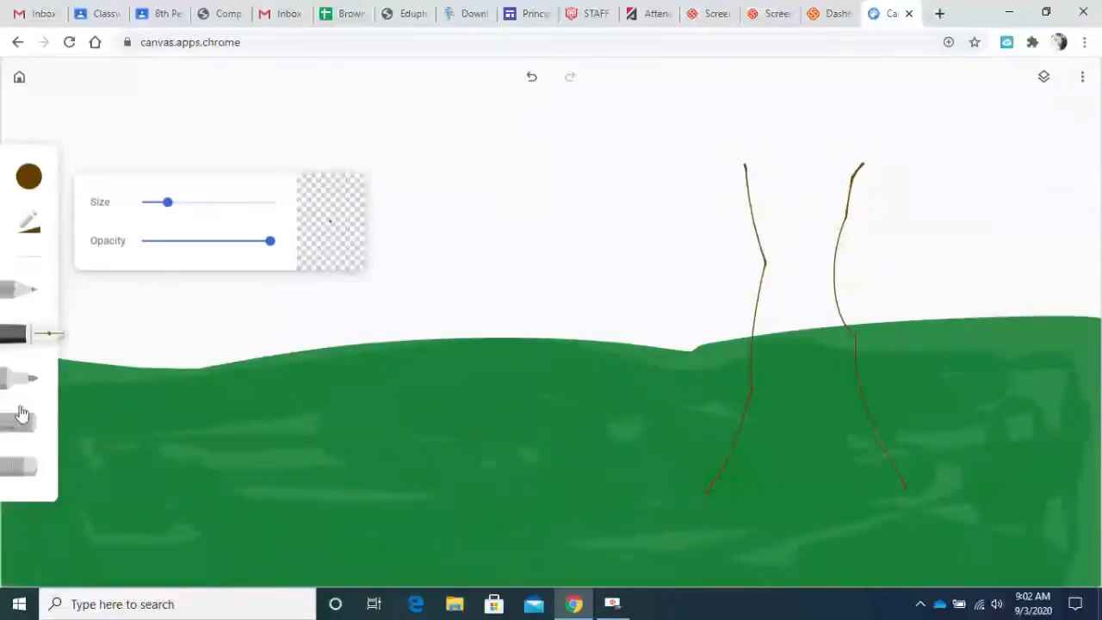
{"action": "left_click", "coordinate": [19, 380]}
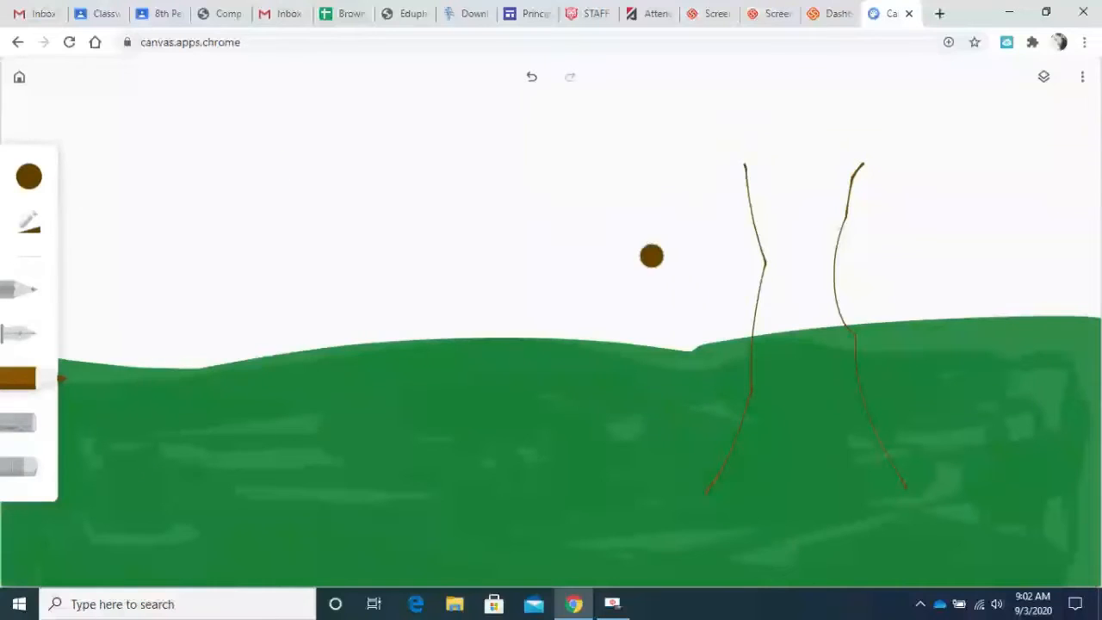
{"action": "mouse_move", "coordinate": [749, 168]}
{"action": "left_mouse_down"}
{"action": "mouse_move", "coordinate": [766, 172]}
{"action": "mouse_move", "coordinate": [792, 257]}
{"action": "mouse_move", "coordinate": [784, 225]}
{"action": "mouse_move", "coordinate": [786, 319]}
{"action": "mouse_move", "coordinate": [786, 302]}
{"action": "mouse_move", "coordinate": [738, 482]}
{"action": "mouse_move", "coordinate": [846, 472]}
{"action": "mouse_move", "coordinate": [861, 445]}
{"action": "mouse_move", "coordinate": [795, 443]}
{"action": "left_mouse_up"}
{"action": "mouse_move", "coordinate": [821, 377]}
{"action": "left_mouse_down"}
{"action": "mouse_move", "coordinate": [820, 340]}
{"action": "mouse_move", "coordinate": [845, 384]}
{"action": "mouse_move", "coordinate": [819, 265]}
{"action": "mouse_move", "coordinate": [818, 184]}
{"action": "mouse_move", "coordinate": [831, 178]}
{"action": "mouse_move", "coordinate": [820, 167]}
{"action": "mouse_move", "coordinate": [788, 175]}
{"action": "mouse_move", "coordinate": [852, 165]}
{"action": "left_mouse_up"}
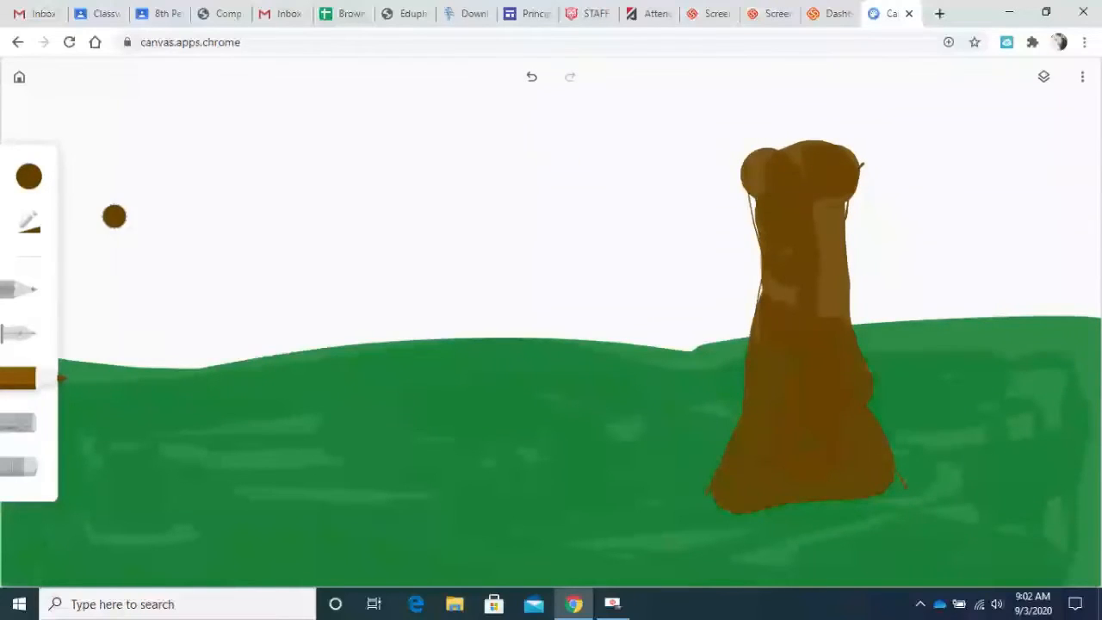
Paint a wide leafy crown over the top of the trunk with the Marker in custom green #206a00.
{"action": "left_click", "coordinate": [26, 177]}
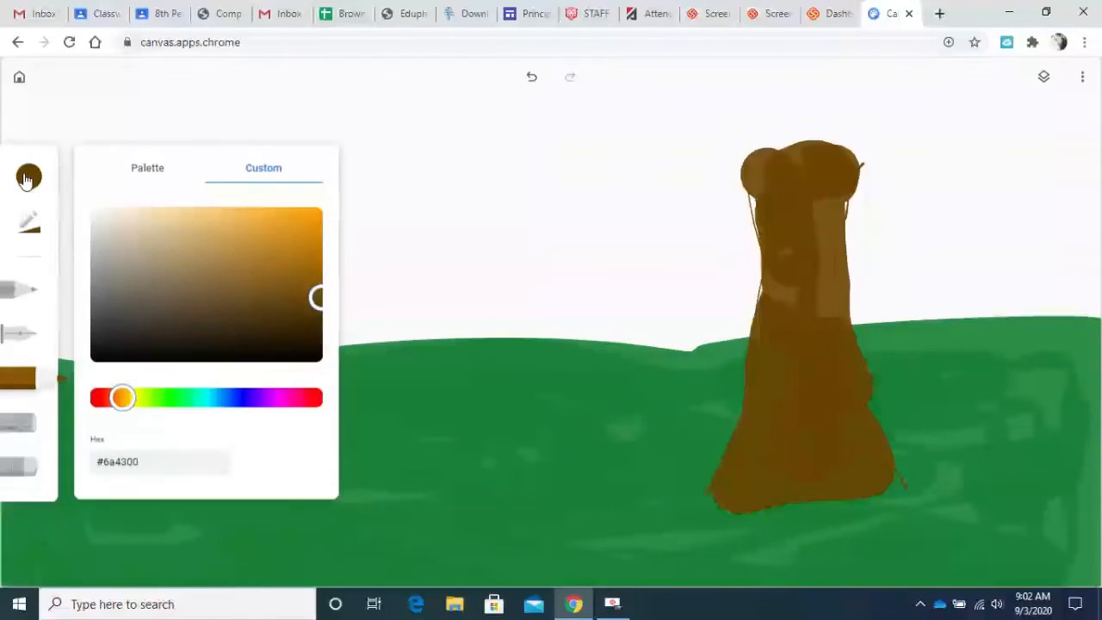
{"action": "left_click", "coordinate": [161, 401]}
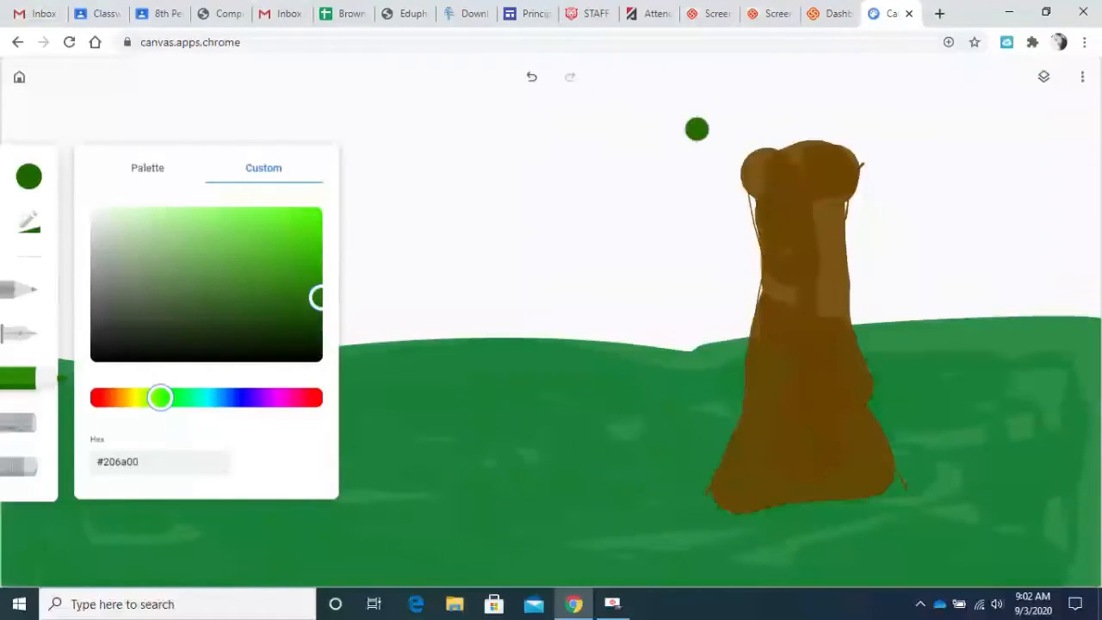
{"action": "mouse_move", "coordinate": [748, 160]}
{"action": "left_mouse_down"}
{"action": "mouse_move", "coordinate": [824, 136]}
{"action": "mouse_move", "coordinate": [849, 148]}
{"action": "mouse_move", "coordinate": [837, 134]}
{"action": "mouse_move", "coordinate": [724, 116]}
{"action": "mouse_move", "coordinate": [672, 129]}
{"action": "mouse_move", "coordinate": [642, 88]}
{"action": "mouse_move", "coordinate": [780, 79]}
{"action": "mouse_move", "coordinate": [823, 89]}
{"action": "mouse_move", "coordinate": [866, 66]}
{"action": "mouse_move", "coordinate": [861, 80]}
{"action": "mouse_move", "coordinate": [790, 47]}
{"action": "mouse_move", "coordinate": [957, 123]}
{"action": "mouse_move", "coordinate": [911, 61]}
{"action": "mouse_move", "coordinate": [917, 53]}
{"action": "mouse_move", "coordinate": [753, 52]}
{"action": "mouse_move", "coordinate": [886, 66]}
{"action": "mouse_move", "coordinate": [772, 119]}
{"action": "mouse_move", "coordinate": [983, 109]}
{"action": "mouse_move", "coordinate": [909, 136]}
{"action": "mouse_move", "coordinate": [868, 106]}
{"action": "mouse_move", "coordinate": [895, 106]}
{"action": "left_mouse_up"}
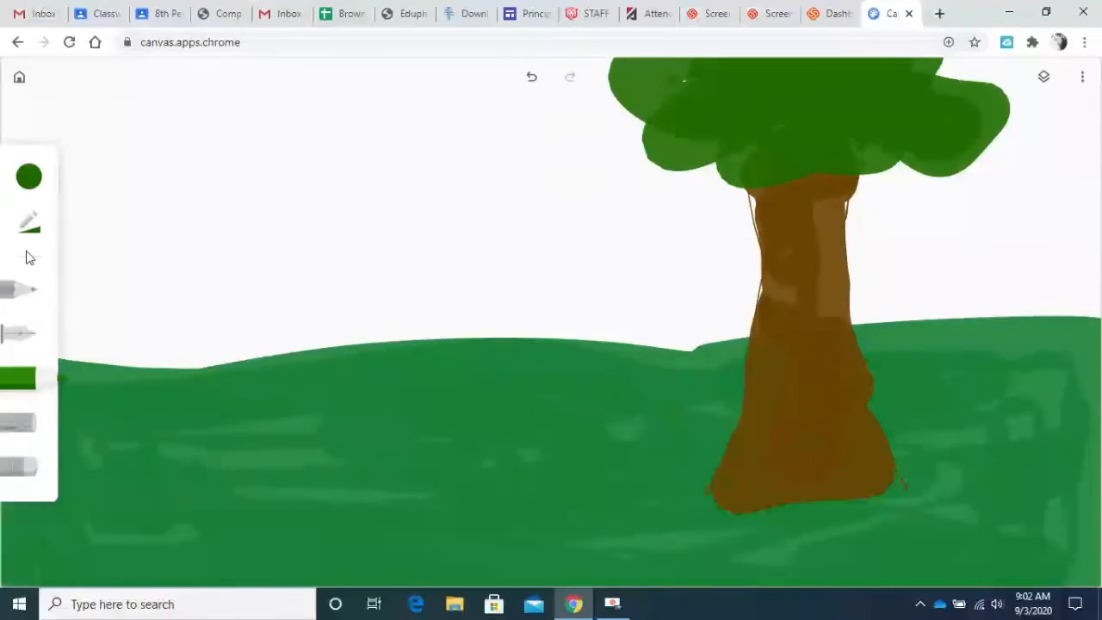
Draw two vertical and two horizontal Pen lines in black (#000000) across the whole canvas, forming a three-by-three grid.
{"action": "left_click", "coordinate": [10, 339]}
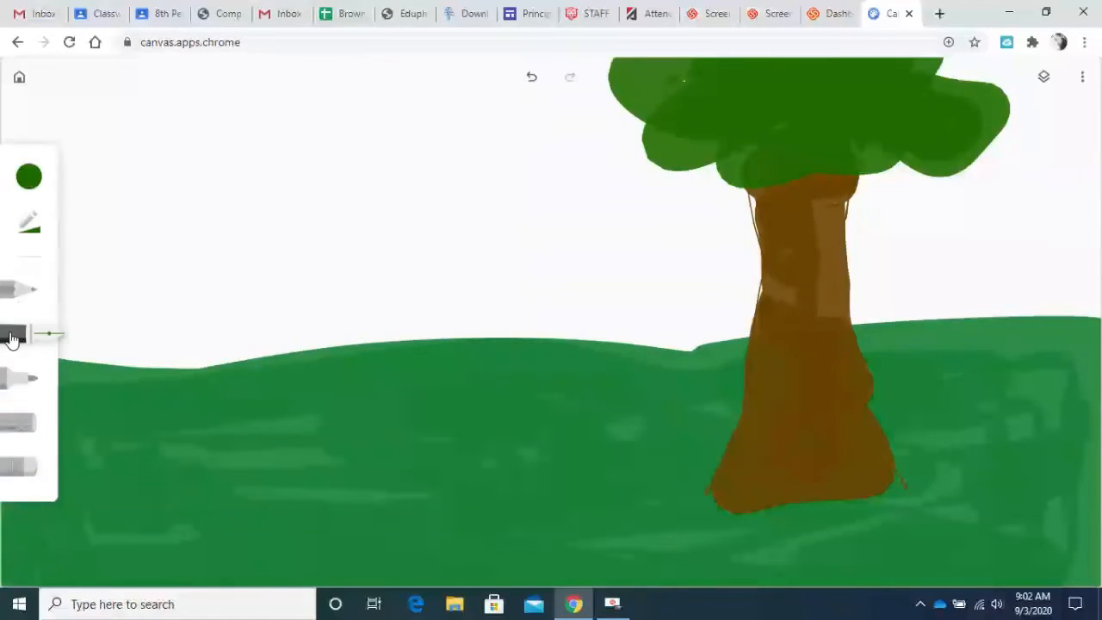
{"action": "left_click", "coordinate": [32, 182]}
{"action": "left_click", "coordinate": [211, 335]}
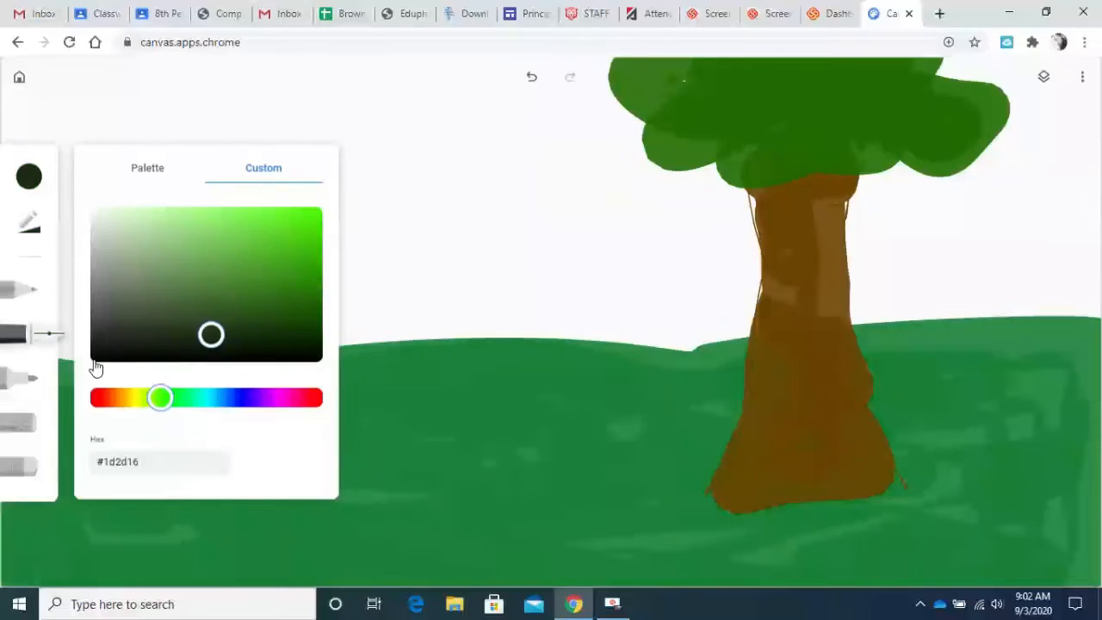
{"action": "left_click", "coordinate": [92, 360]}
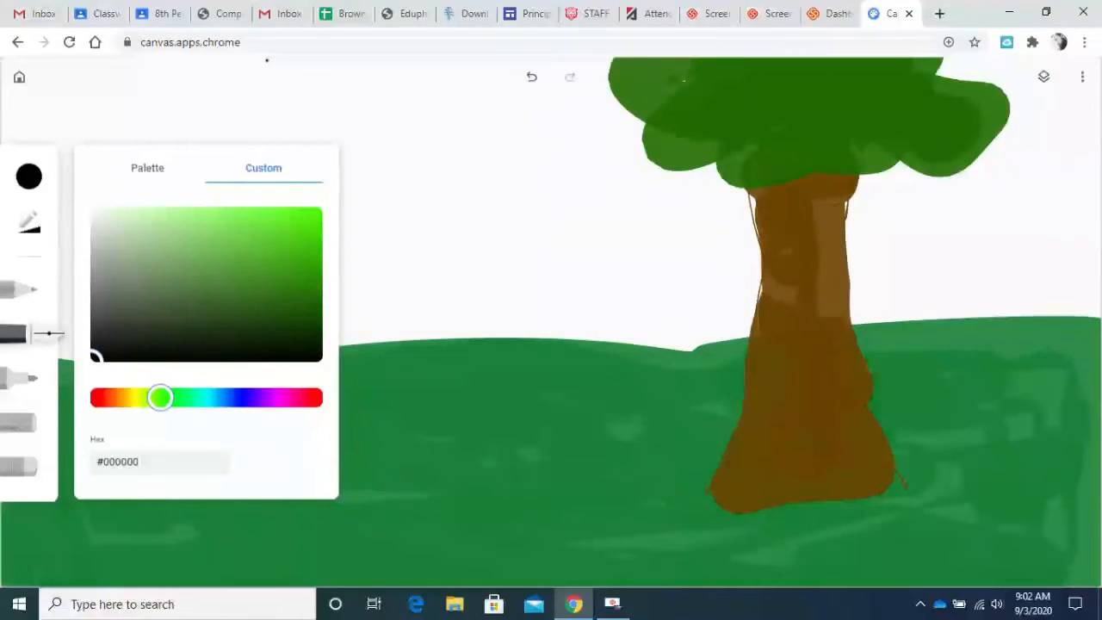
{"action": "mouse_move", "coordinate": [267, 61]}
{"action": "left_mouse_down"}
{"action": "mouse_move", "coordinate": [287, 274]}
{"action": "mouse_move", "coordinate": [283, 585]}
{"action": "left_mouse_up"}
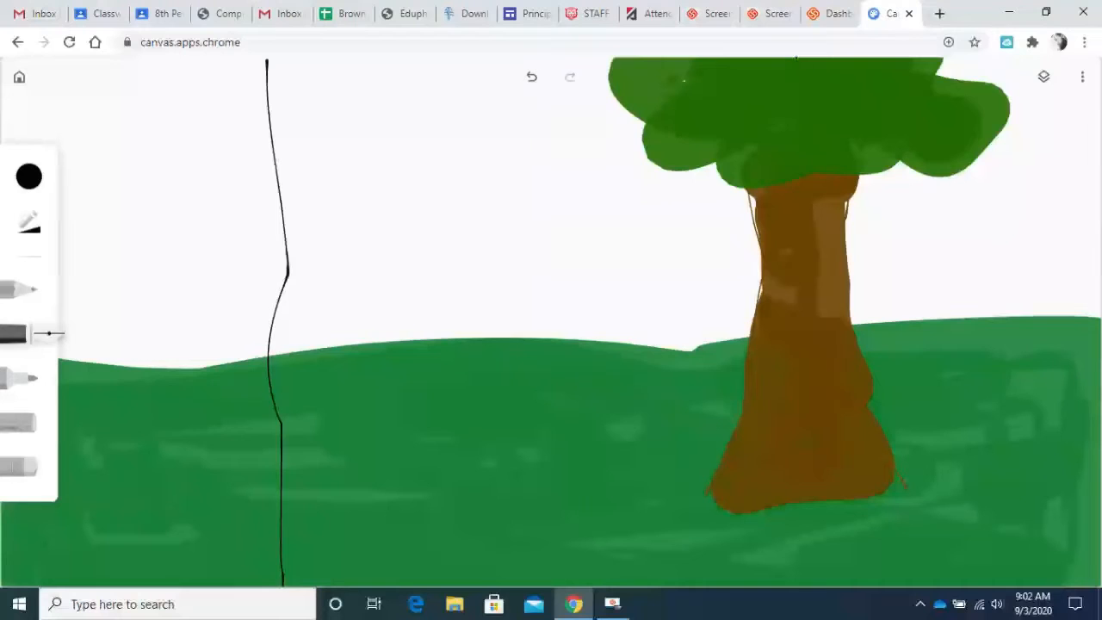
{"action": "mouse_move", "coordinate": [796, 59]}
{"action": "left_mouse_down"}
{"action": "mouse_move", "coordinate": [834, 533]}
{"action": "mouse_move", "coordinate": [827, 585]}
{"action": "left_mouse_up"}
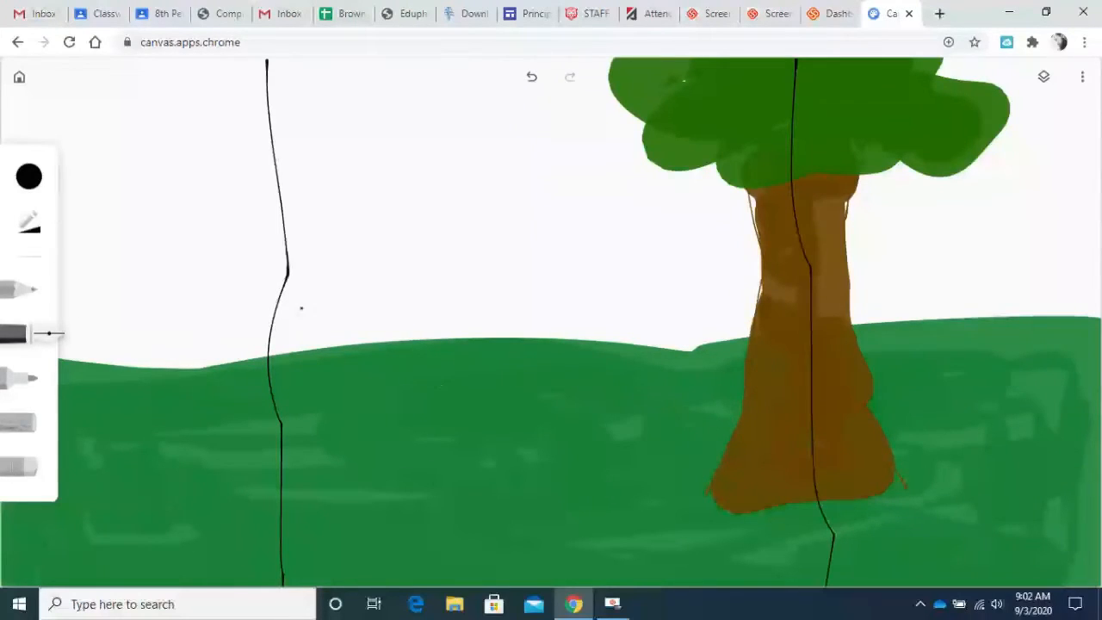
{"action": "left_click_drag", "start_coordinate": [62, 231], "coordinate": [1101, 197]}
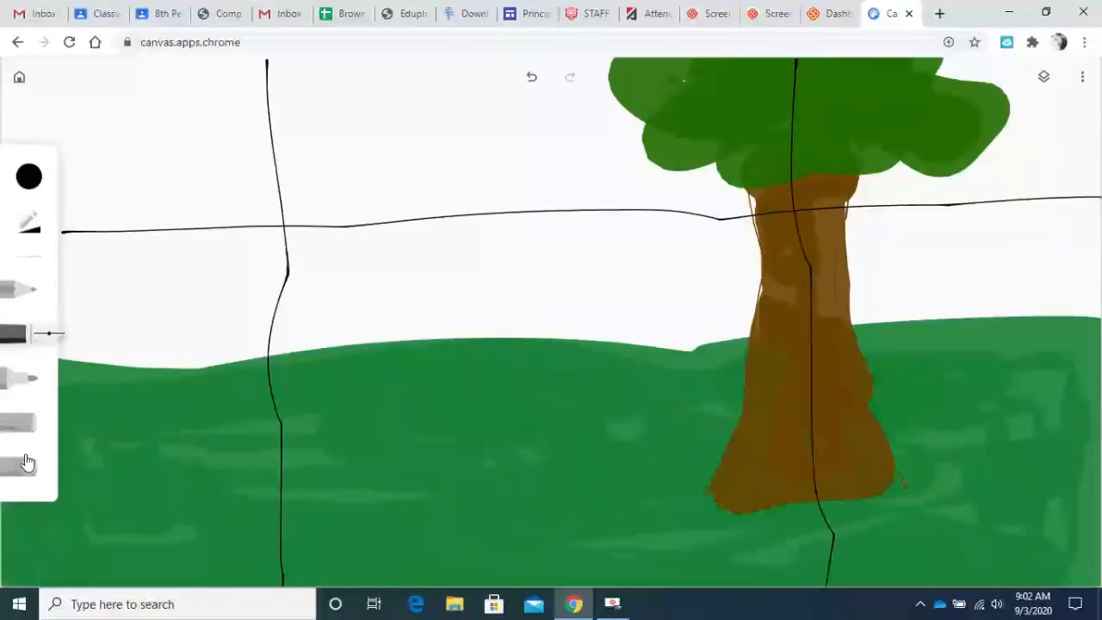
{"action": "mouse_move", "coordinate": [8, 515]}
{"action": "left_mouse_down"}
{"action": "mouse_move", "coordinate": [489, 457]}
{"action": "mouse_move", "coordinate": [1101, 427]}
{"action": "left_mouse_up"}
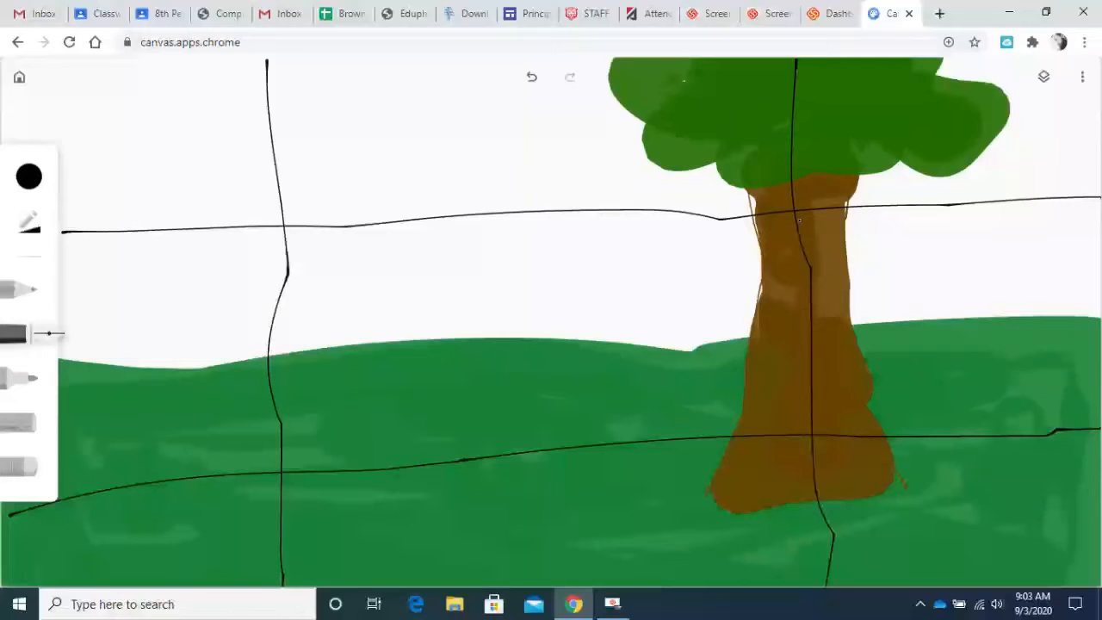
Paint more foliage below the crown, over the upper trunk and grid lines, with the Marker in custom green #277a04.
{"action": "left_click", "coordinate": [29, 178]}
{"action": "left_click_drag", "start_coordinate": [272, 249], "coordinate": [313, 287]}
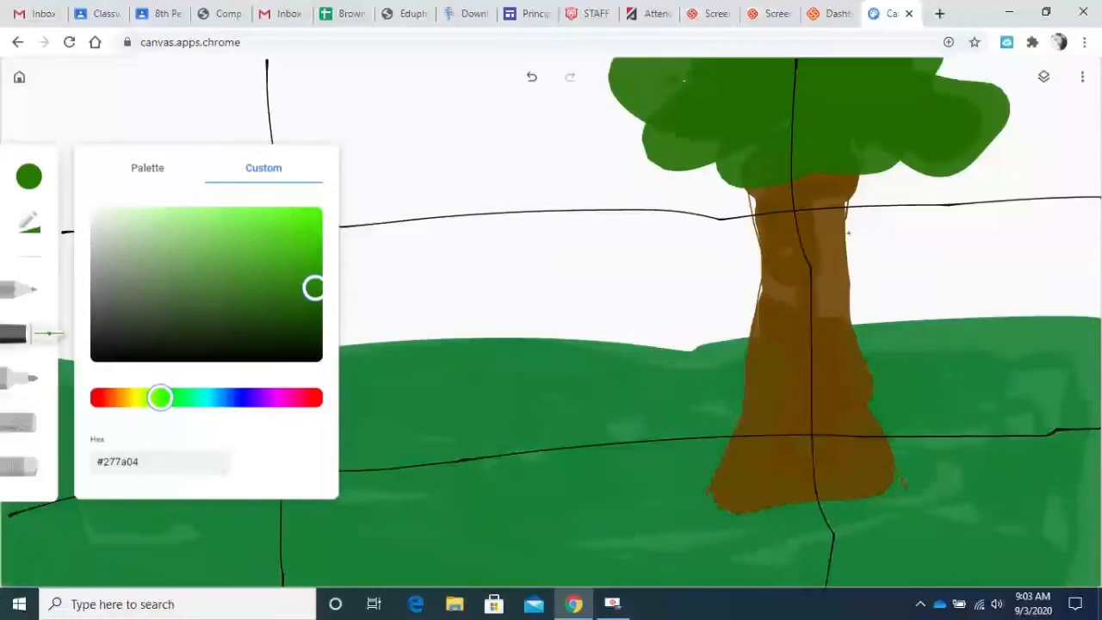
{"action": "left_click", "coordinate": [31, 384]}
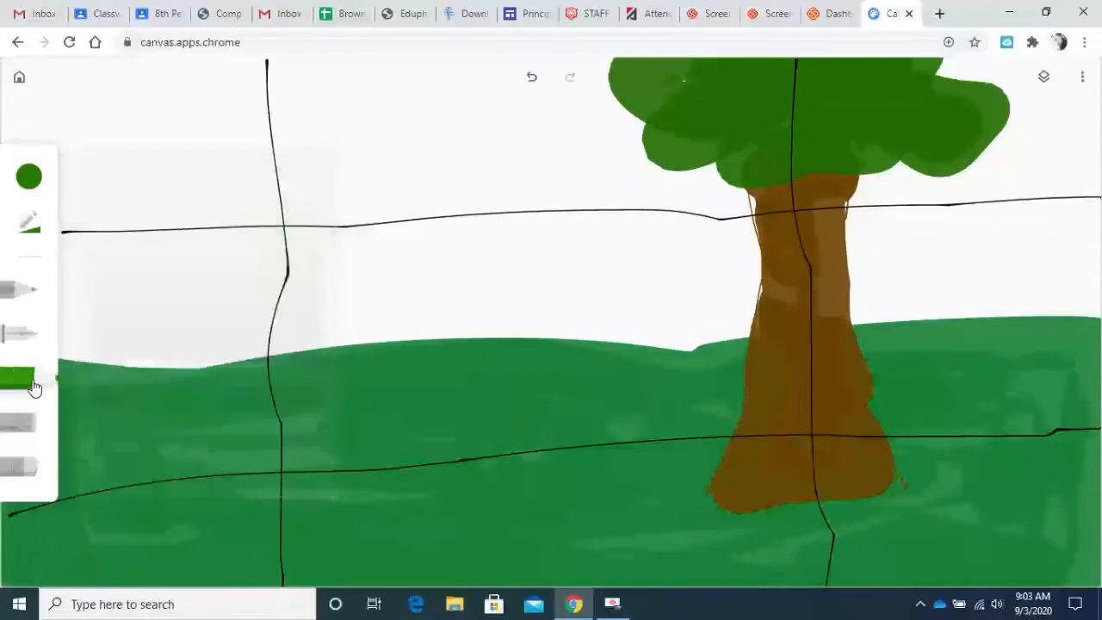
{"action": "mouse_move", "coordinate": [831, 184]}
{"action": "left_mouse_down"}
{"action": "mouse_move", "coordinate": [735, 199]}
{"action": "mouse_move", "coordinate": [846, 193]}
{"action": "mouse_move", "coordinate": [882, 174]}
{"action": "mouse_move", "coordinate": [726, 179]}
{"action": "left_mouse_up"}
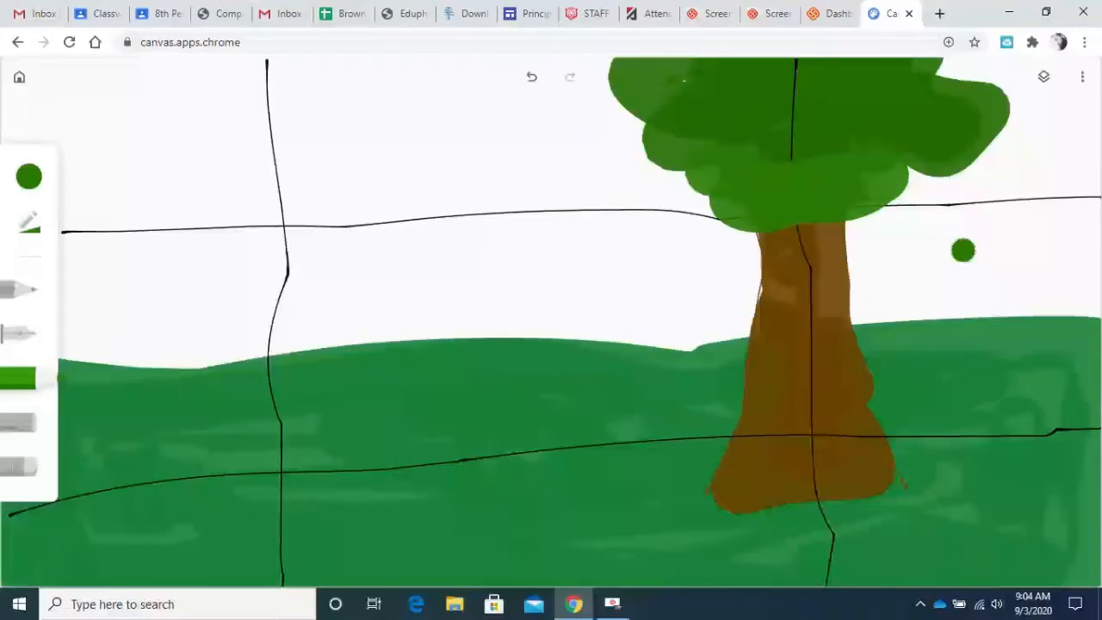
Save the drawing as an image.
{"action": "left_click", "coordinate": [1082, 82]}
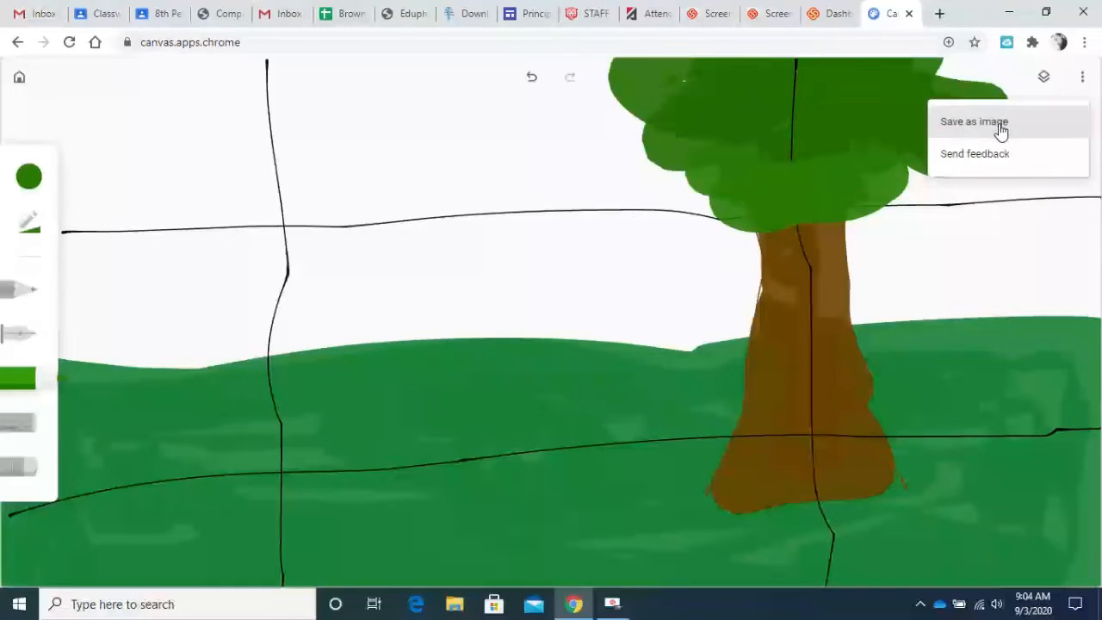
{"action": "left_click", "coordinate": [1000, 126]}
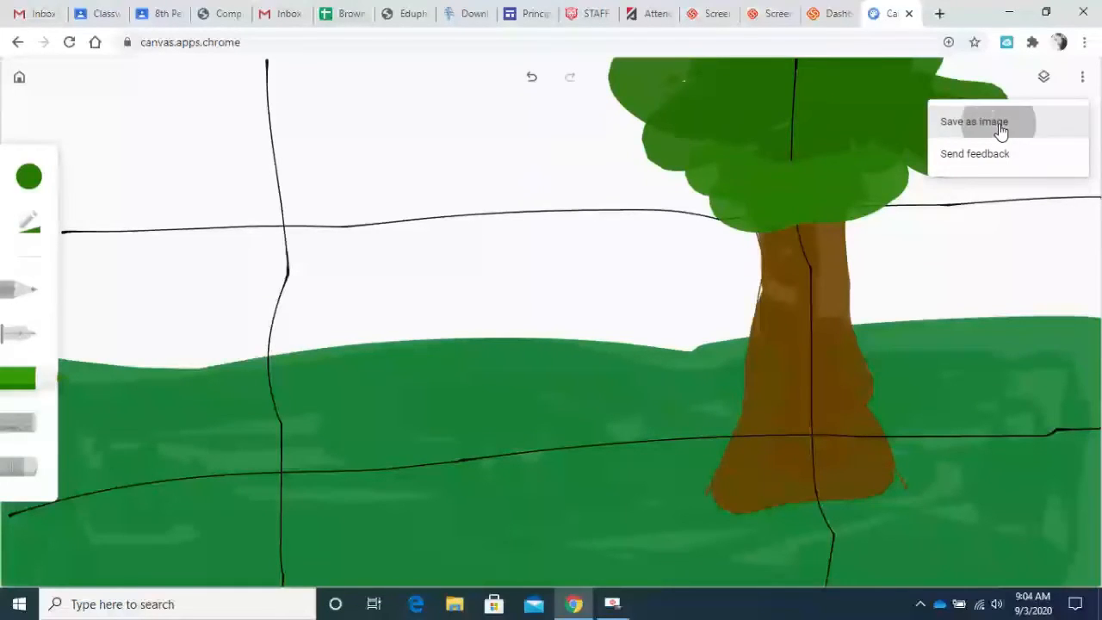